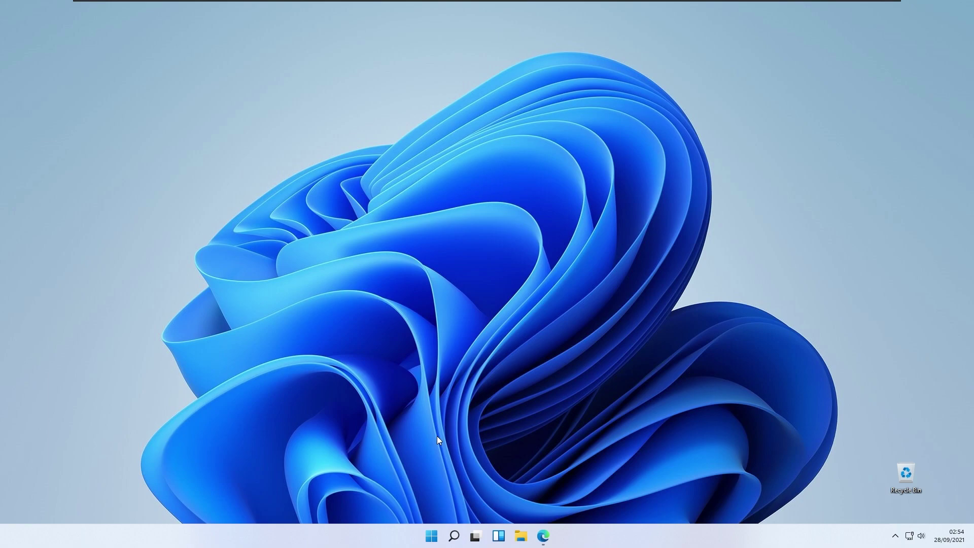
# - Bring up Edge on the Windows 11 page and scroll to the Check for compatibility section
pyautogui.click(543, 537)
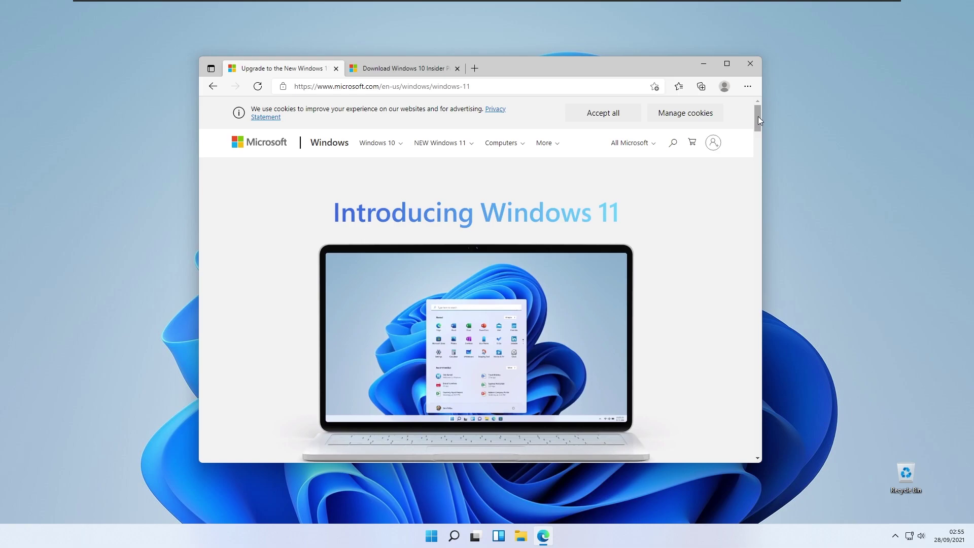
pyautogui.moveTo(758, 117); pyautogui.dragTo(718, 415)
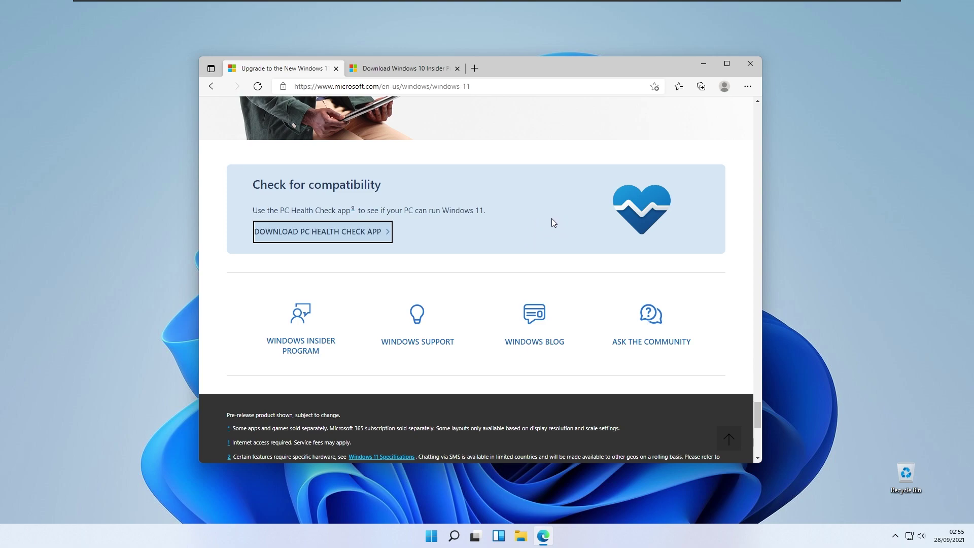
# - Minimize Edge, launch PC Health Check from Start and run the Windows 11 check
pyautogui.click(704, 65)
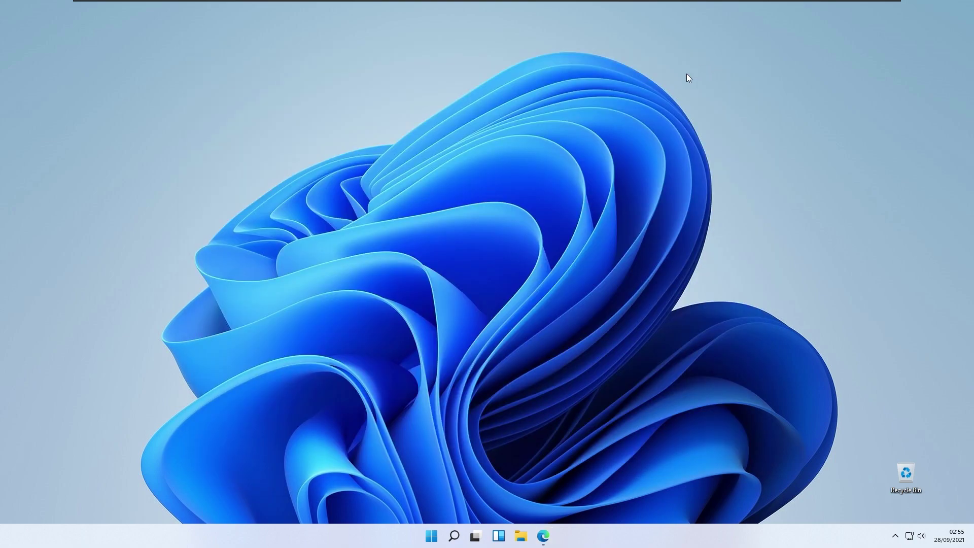
pyautogui.click(431, 535)
pyautogui.click(436, 397)
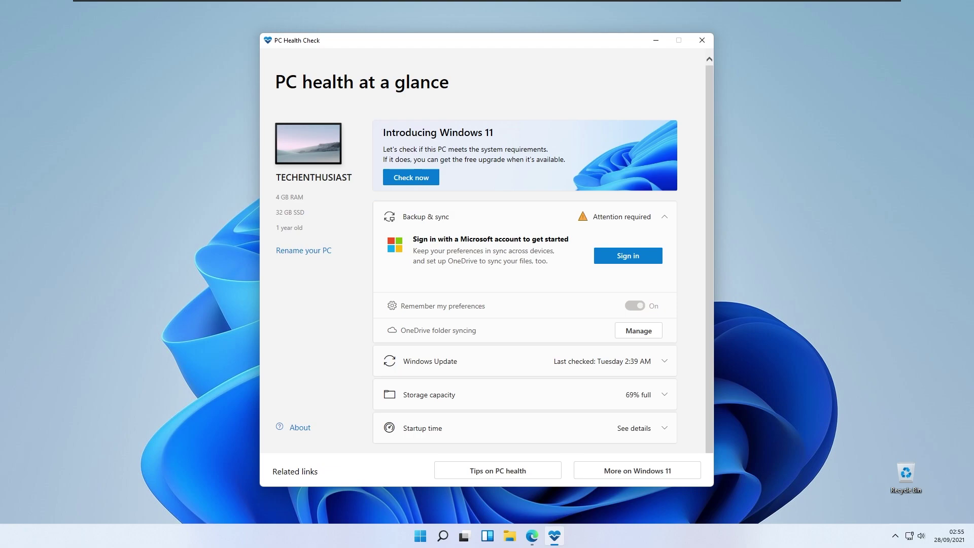
pyautogui.click(420, 184)
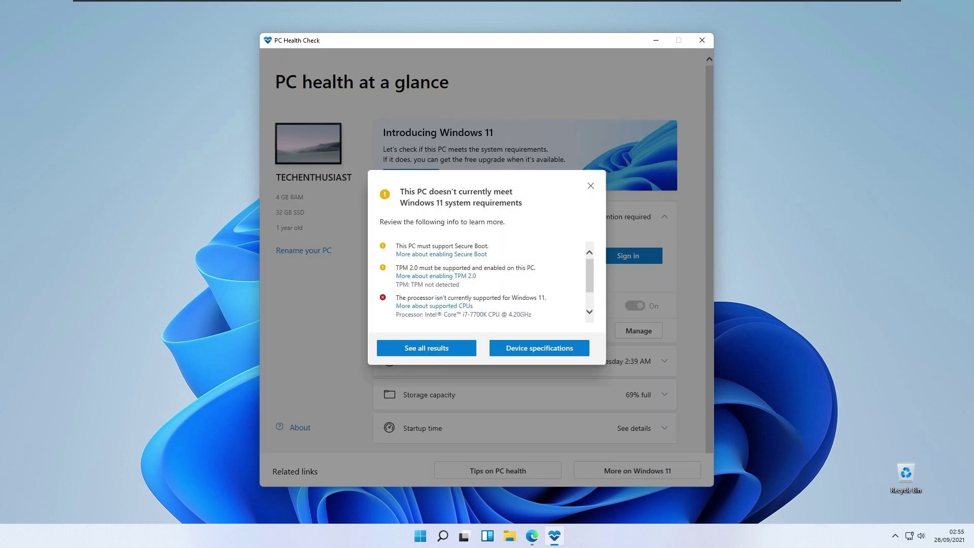
# - Review all requirement results (TPM, processor, 32 GB disk failing), then close PC Health Check
pyautogui.scroll(-1, 462, 261)
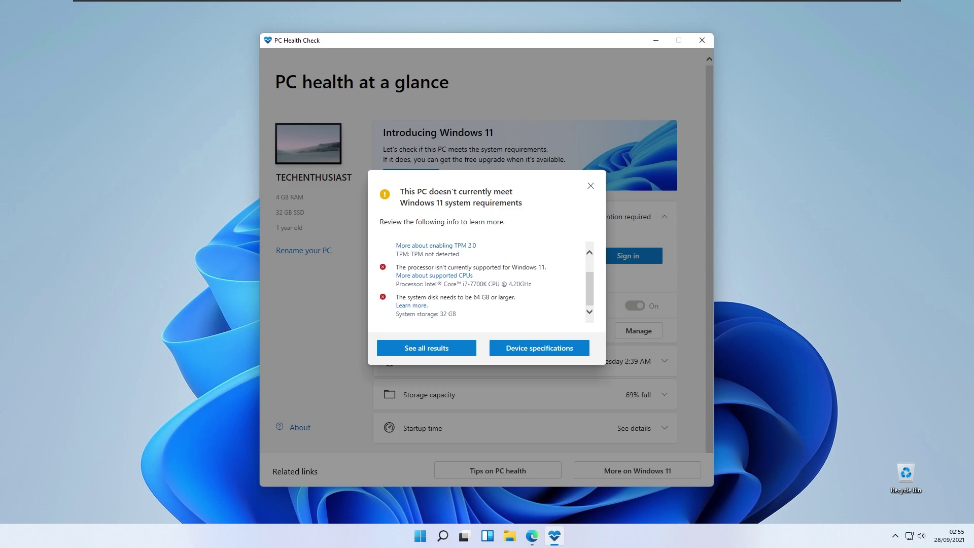
pyautogui.scroll(1, 599, 289)
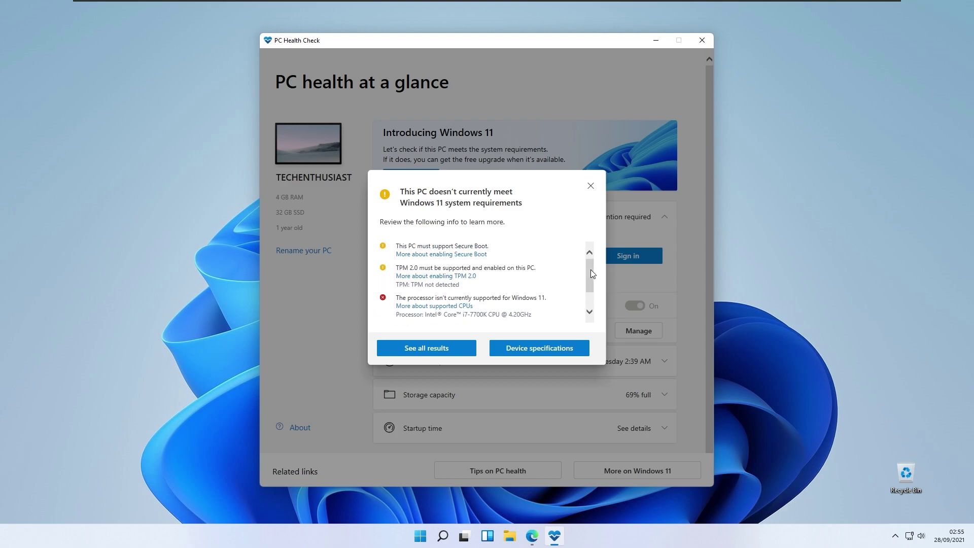
pyautogui.scroll(-1, 591, 274)
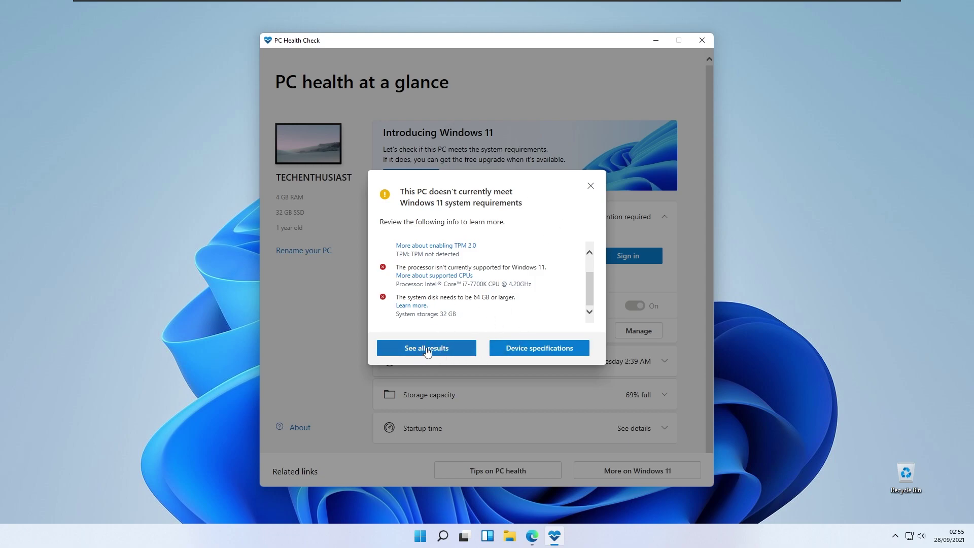
pyautogui.click(467, 352)
pyautogui.scroll(-3, 516, 302)
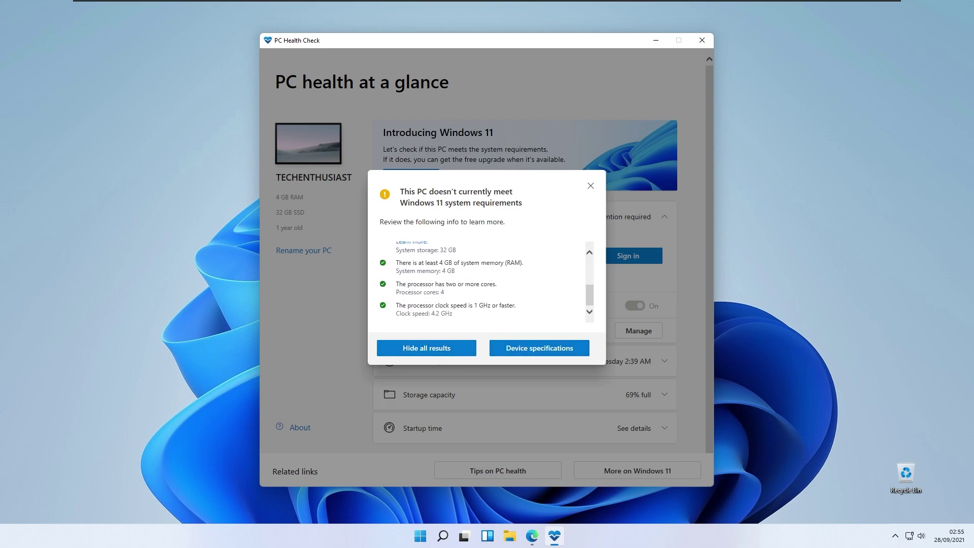
pyautogui.scroll(3, 422, 263)
pyautogui.scroll(-3, 423, 264)
pyautogui.click(591, 186)
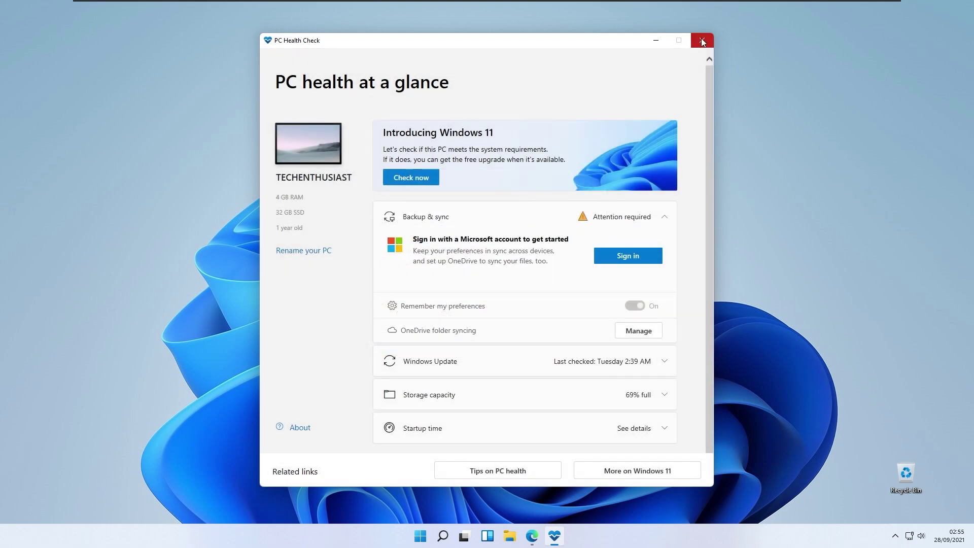
pyautogui.click(701, 39)
# - Launch Settings from Start and go to Windows Update > Windows Insider Program
pyautogui.click(431, 536)
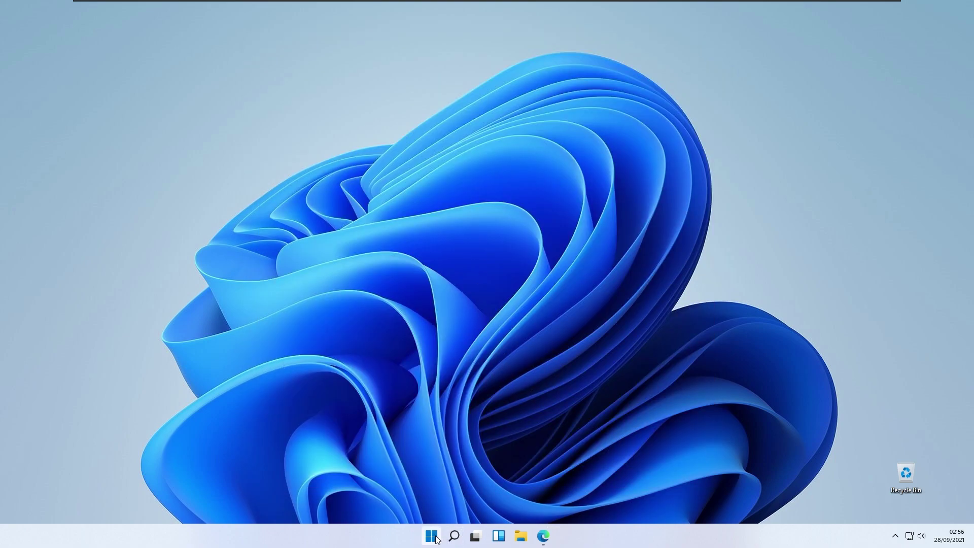
pyautogui.click(609, 238)
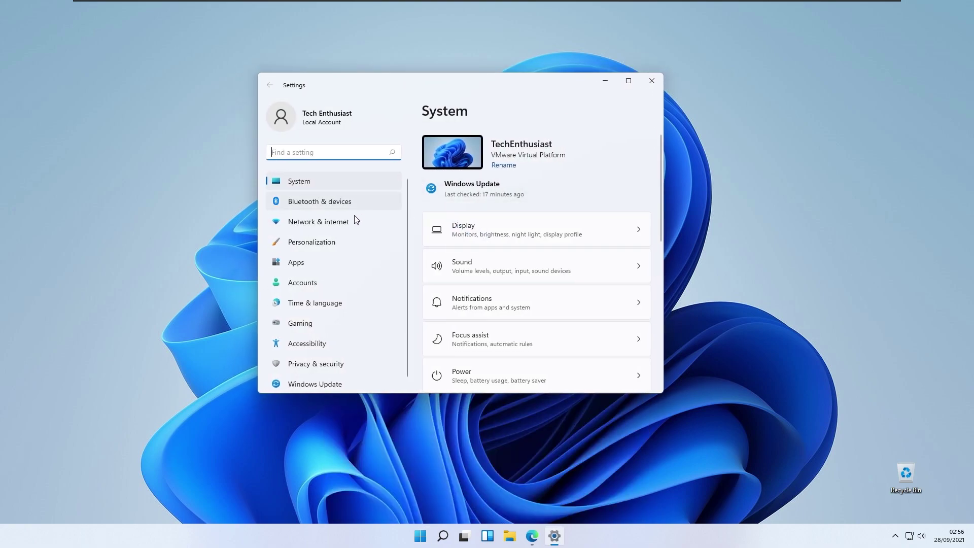
pyautogui.click(344, 385)
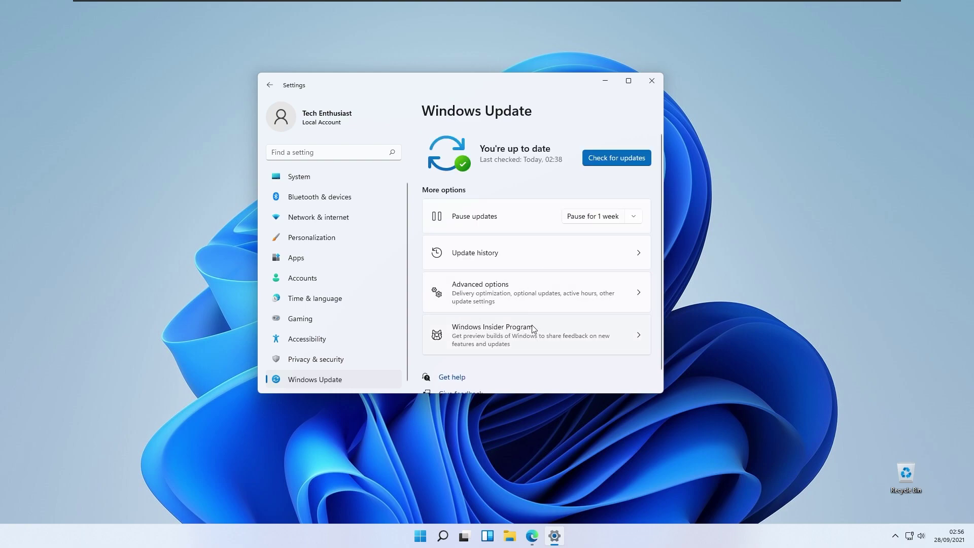
pyautogui.click(549, 343)
pyautogui.moveTo(535, 82); pyautogui.dragTo(537, 83)
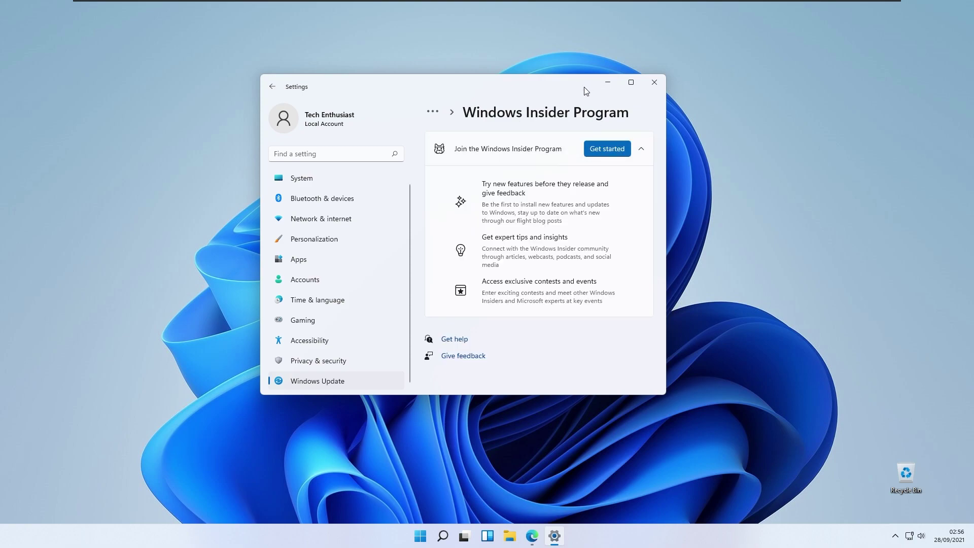
pyautogui.moveTo(580, 84); pyautogui.dragTo(588, 90)
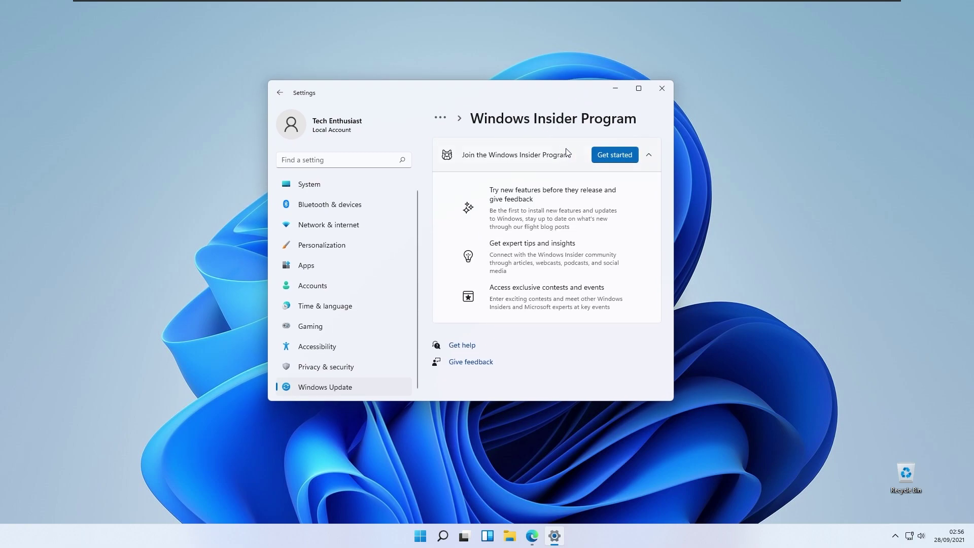
# - Start joining the Insider Program and link a Microsoft account
pyautogui.click(618, 160)
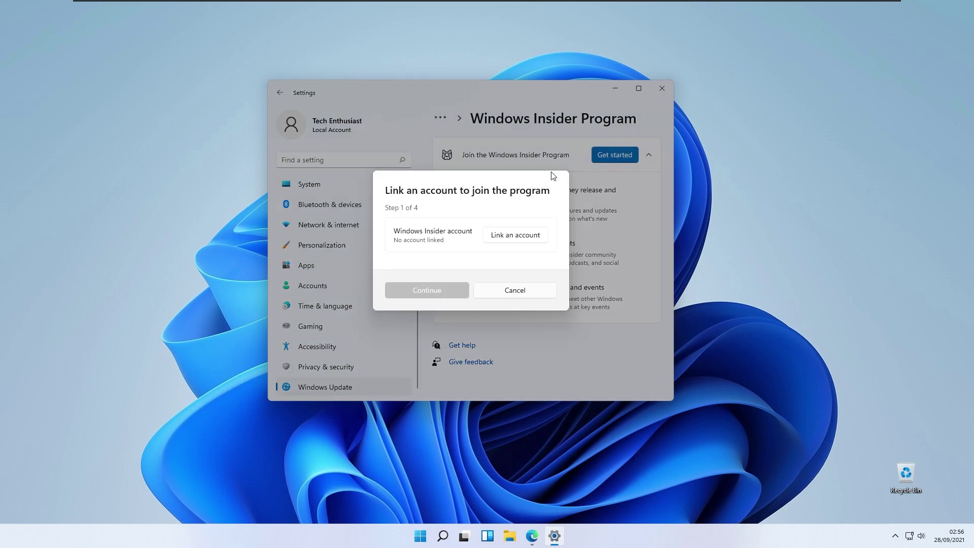
pyautogui.click(515, 234)
pyautogui.click(461, 212)
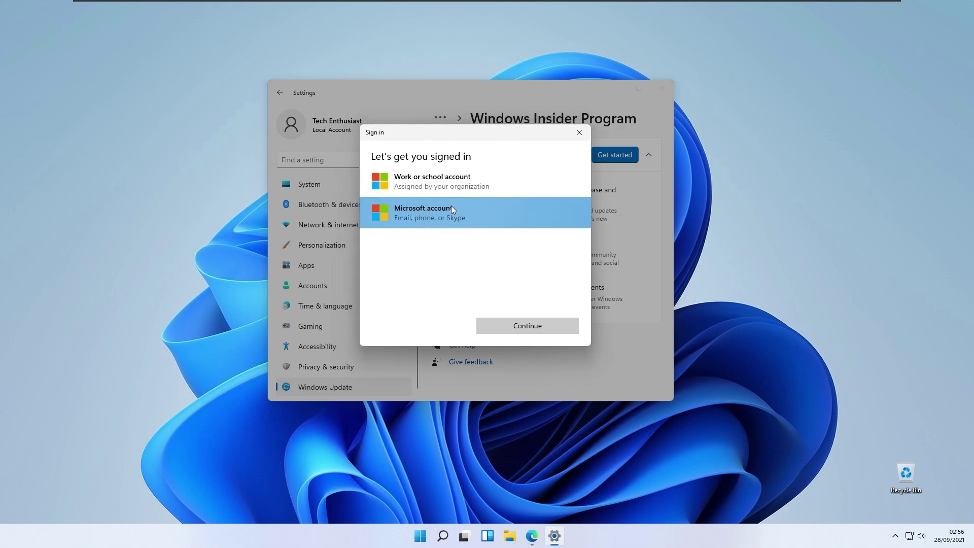
pyautogui.click(521, 326)
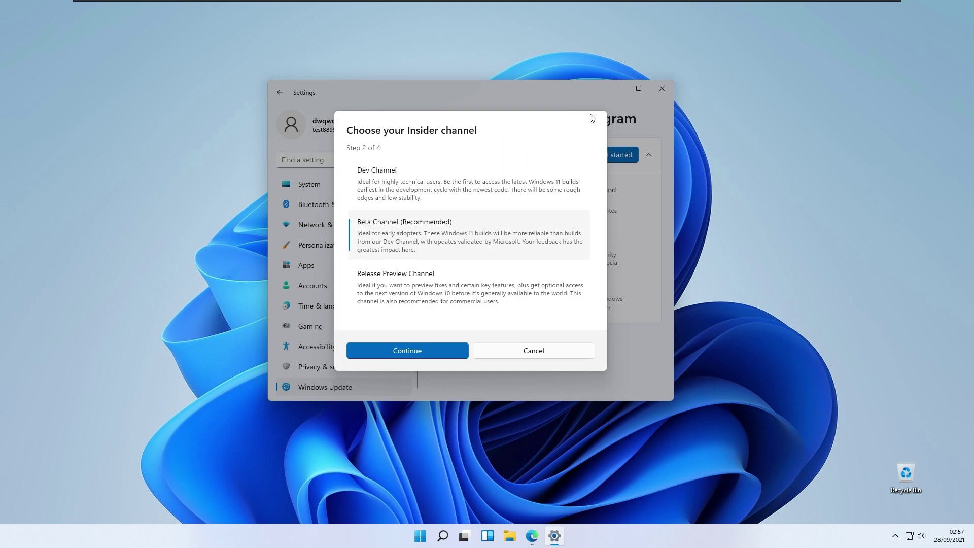
# - Choose the Release Preview Channel and accept the Insider program agreements
pyautogui.click(420, 287)
pyautogui.click(426, 352)
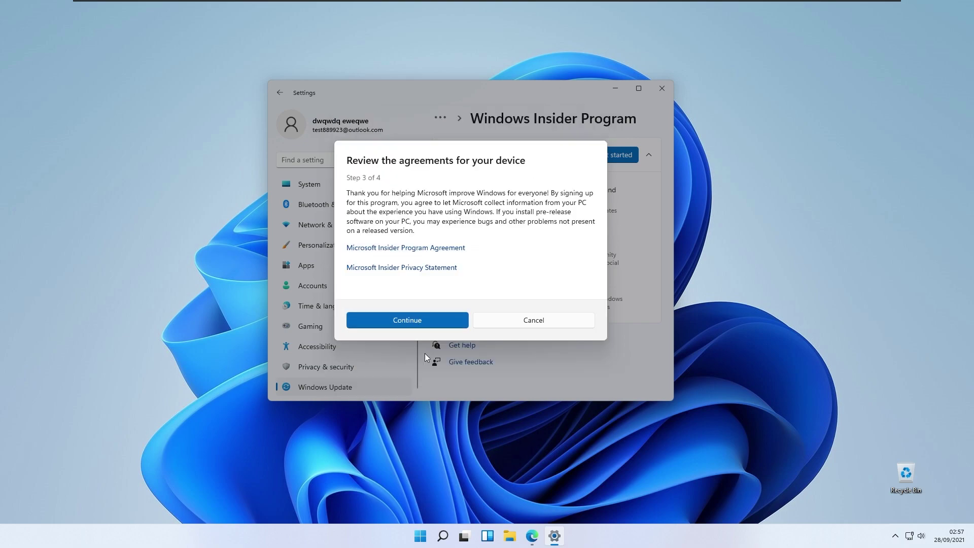
pyautogui.click(439, 326)
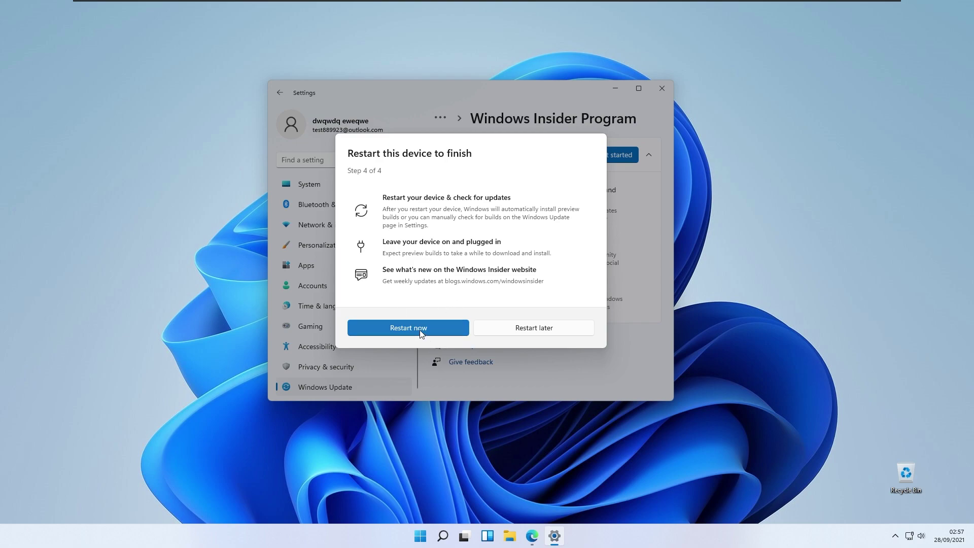
# - Restart the device, then return to Settings > Windows Update > Windows Insider Program
pyautogui.click(420, 333)
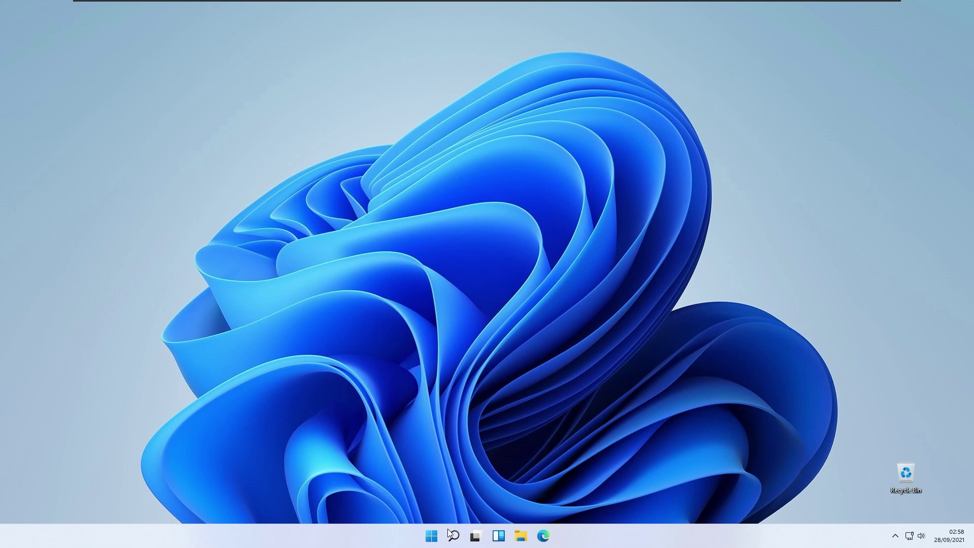
pyautogui.click(431, 536)
pyautogui.click(609, 255)
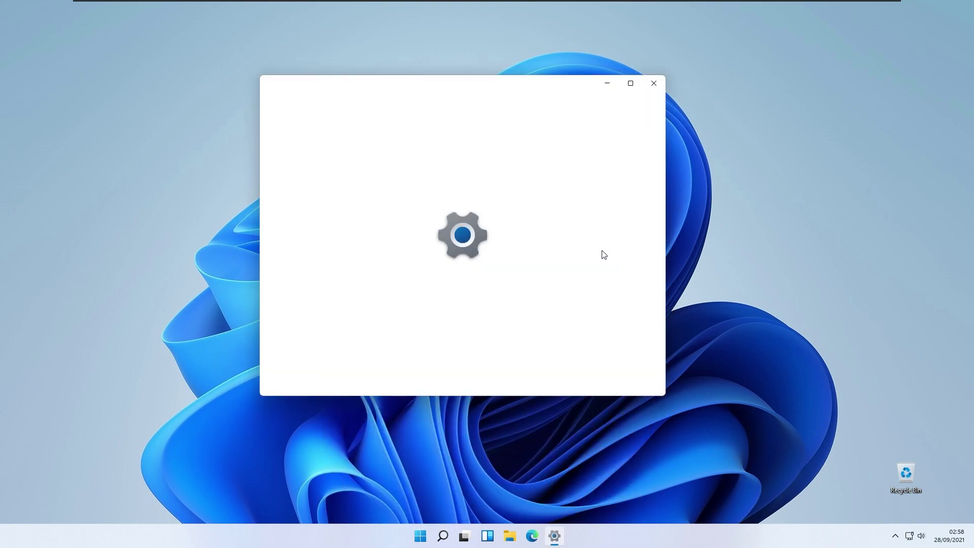
pyautogui.click(358, 382)
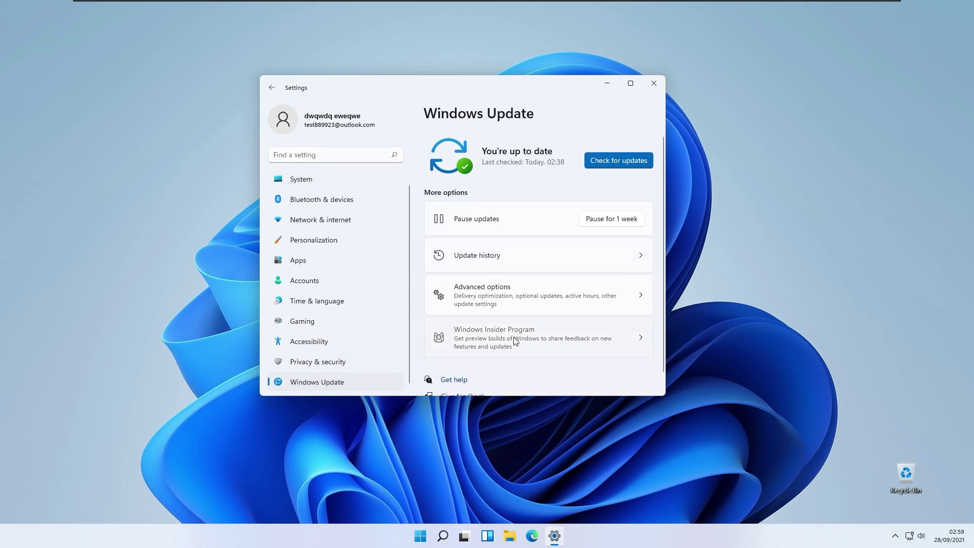
pyautogui.click(515, 338)
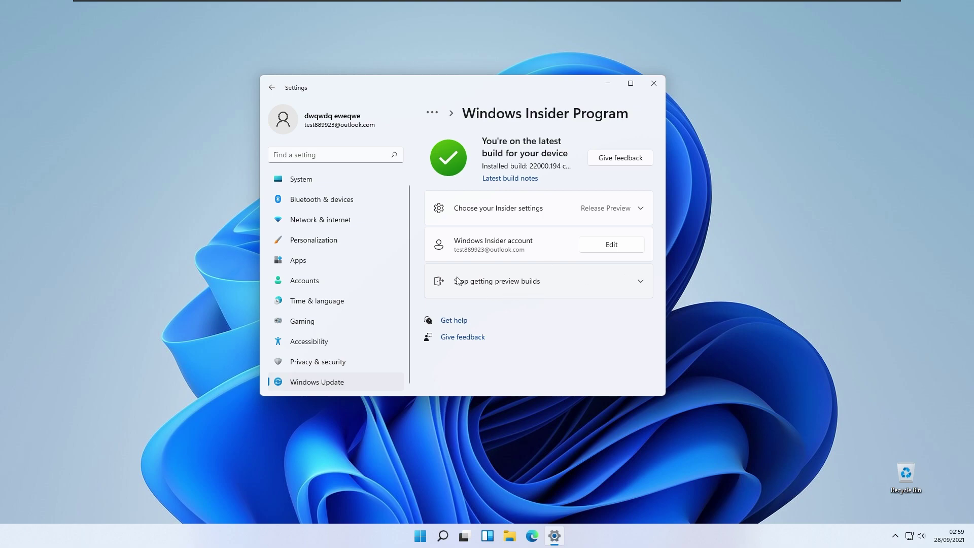
# - Turn on unenrolling when the next Windows version releases, then go back to Windows Update
pyautogui.click(616, 293)
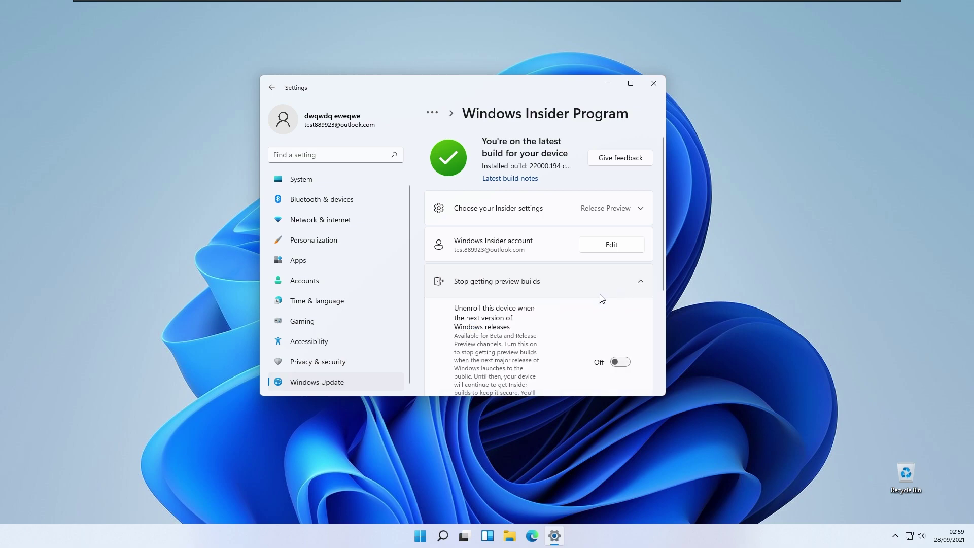
pyautogui.scroll(-3, 627, 289)
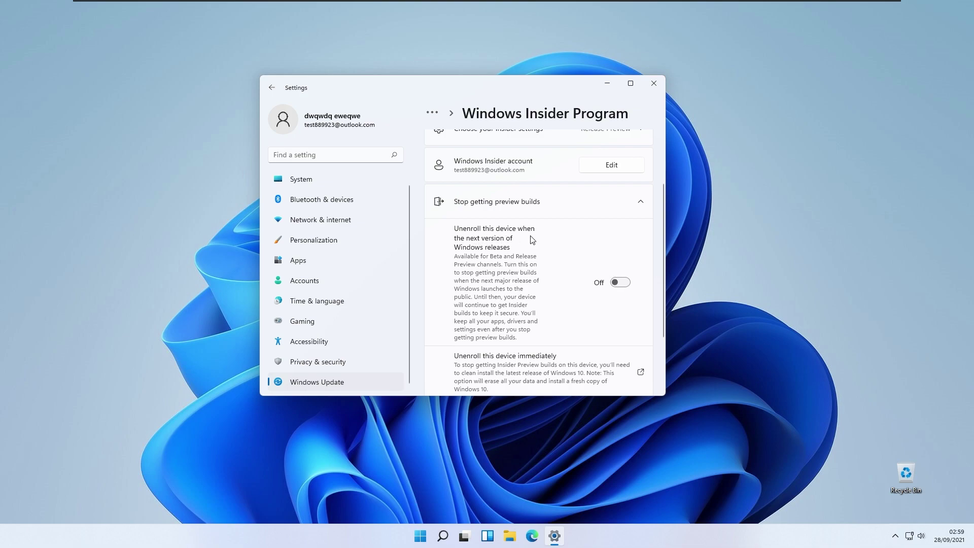
pyautogui.click(620, 282)
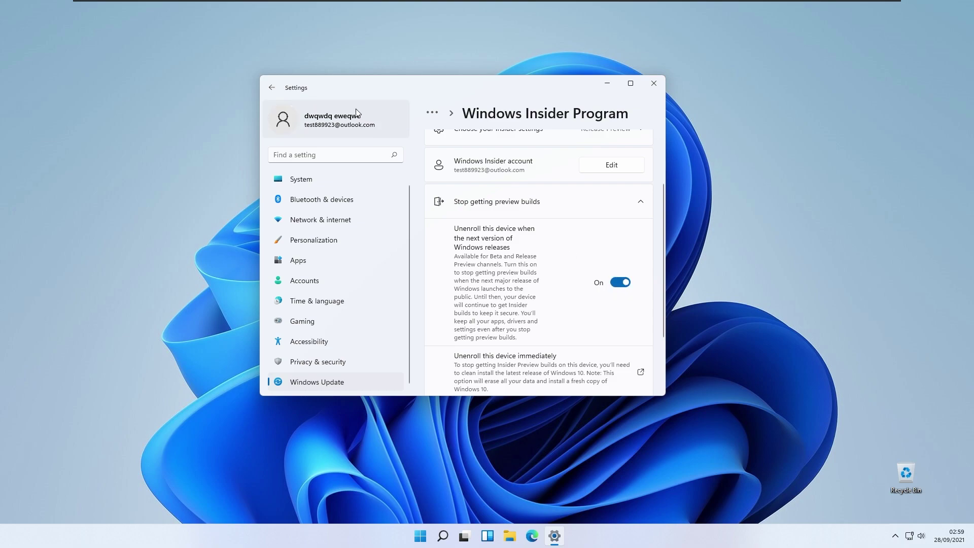
pyautogui.click(272, 87)
# - Run Check for updates on the Windows Update page
pyautogui.click(592, 161)
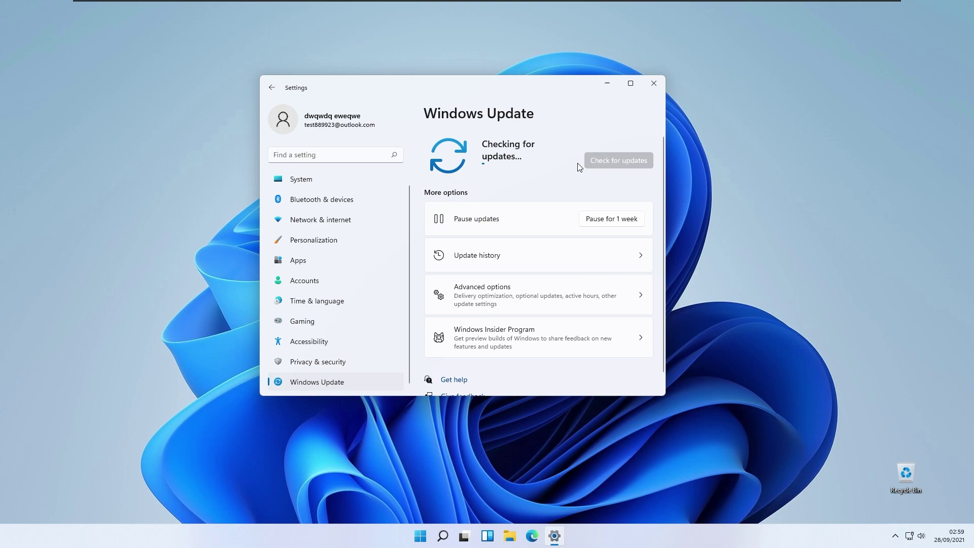
pyautogui.moveTo(561, 86); pyautogui.dragTo(560, 90)
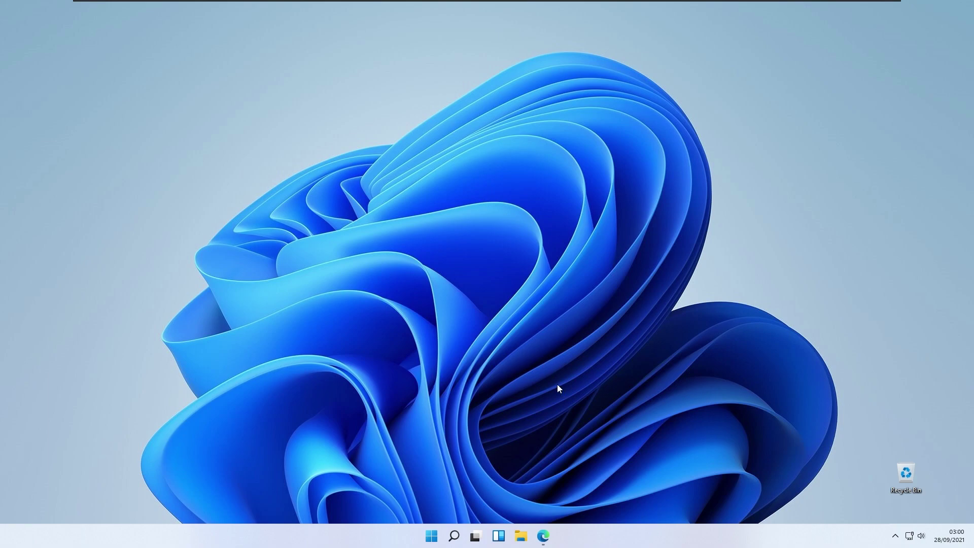
# - Bring Edge back up on the Windows Insider Preview Downloads page
pyautogui.click(544, 536)
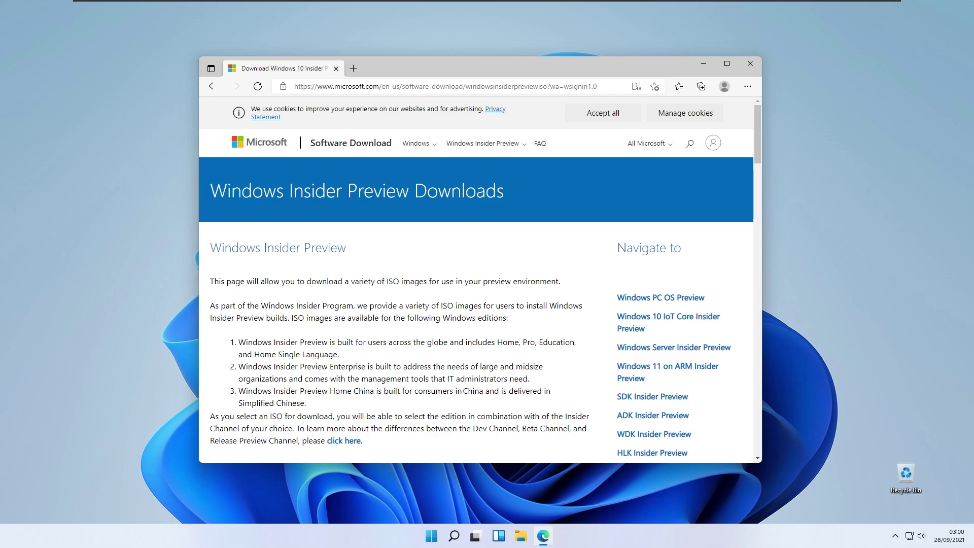
# - Select and confirm the Windows 11 Beta Channel edition, build 22000.194
pyautogui.scroll(-20, 423, 263)
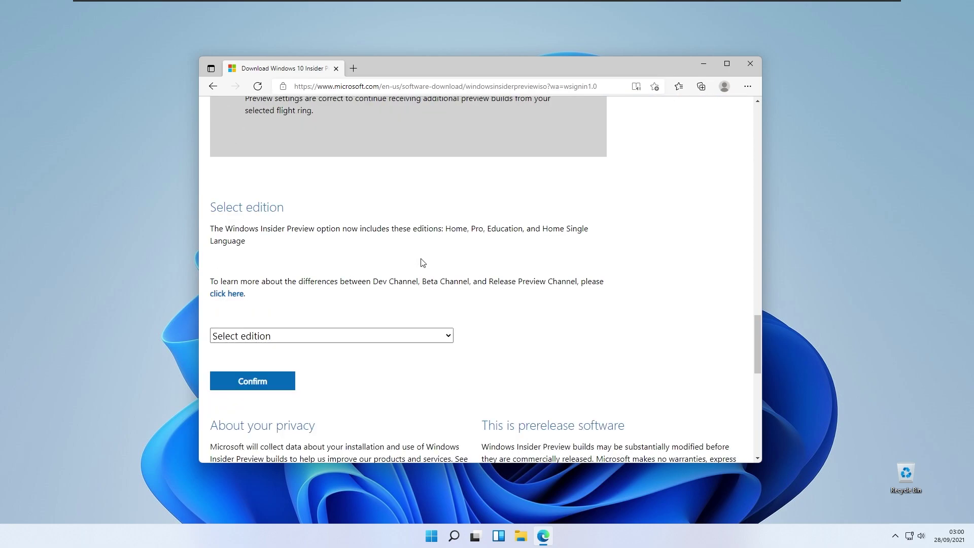
pyautogui.click(320, 335)
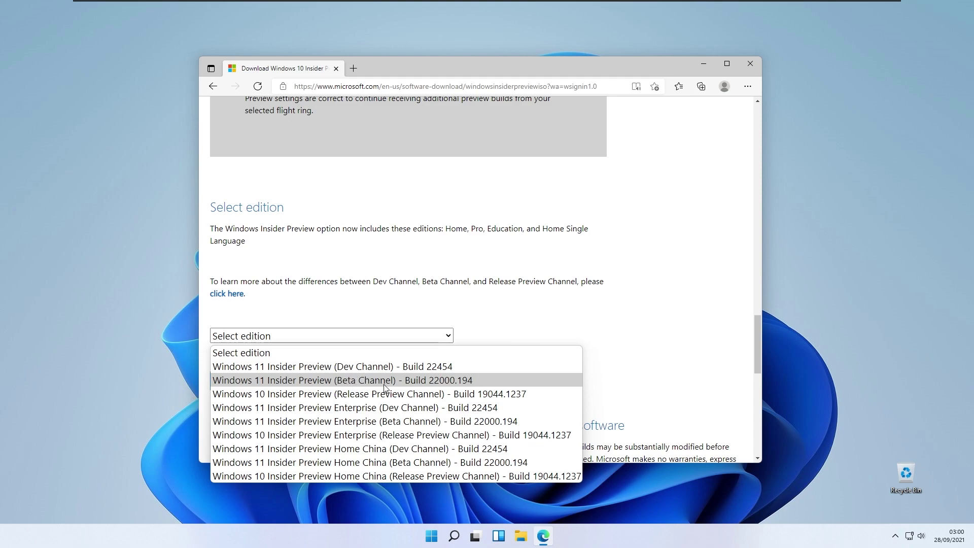
pyautogui.click(490, 380)
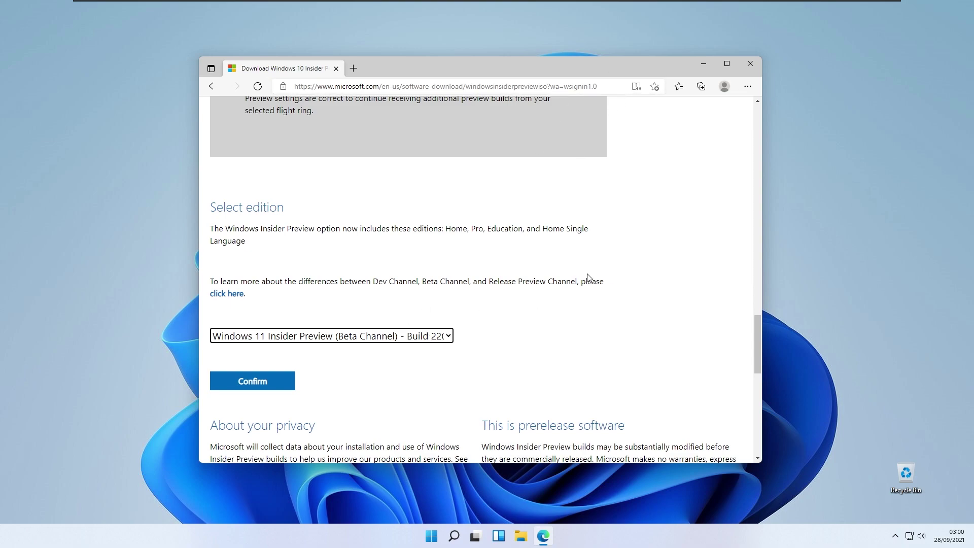
pyautogui.click(284, 387)
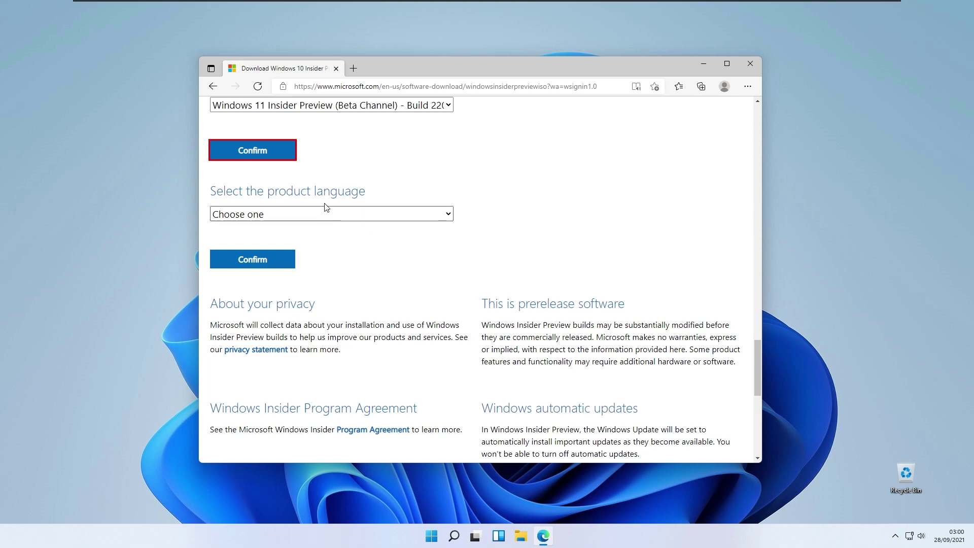
# - Choose English as the product language and confirm it
pyautogui.click(363, 217)
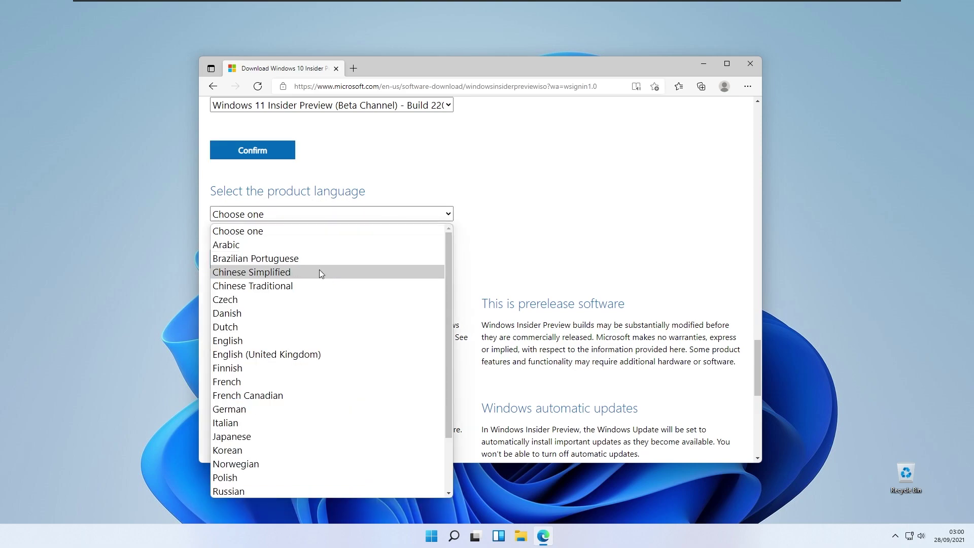
pyautogui.click(276, 342)
pyautogui.click(291, 262)
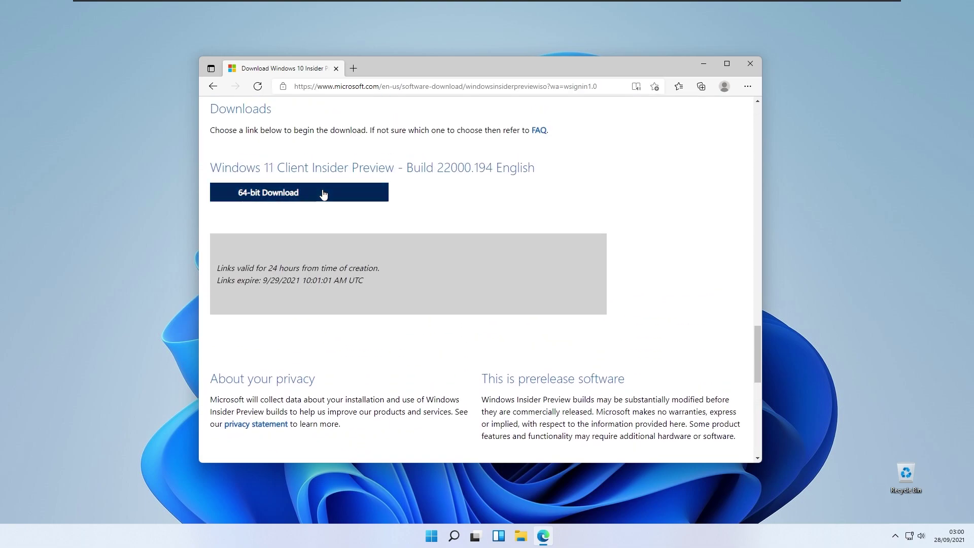
# - Download the 64-bit ISO, run Setup from it with admin approval, and continue past the first screen
pyautogui.click(269, 195)
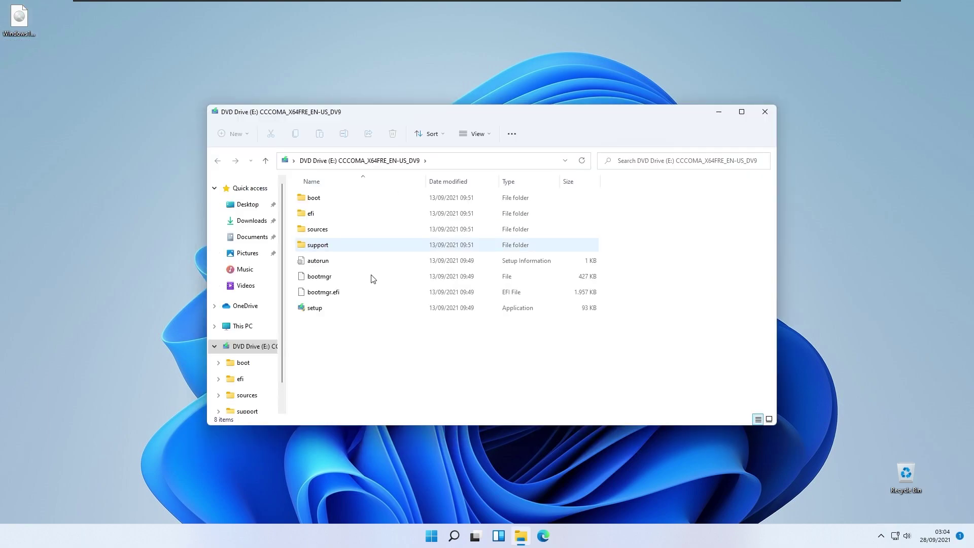
pyautogui.doubleClick(354, 313)
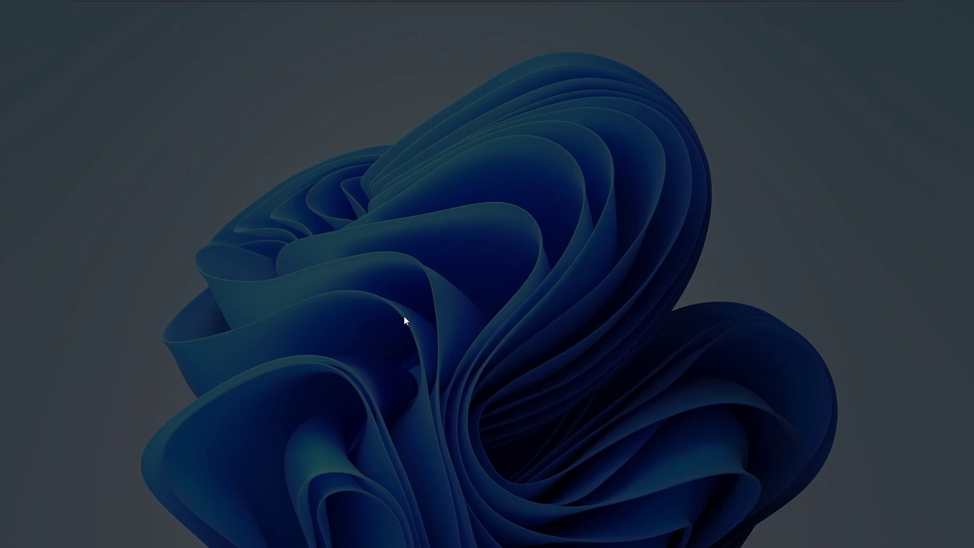
pyautogui.click(471, 351)
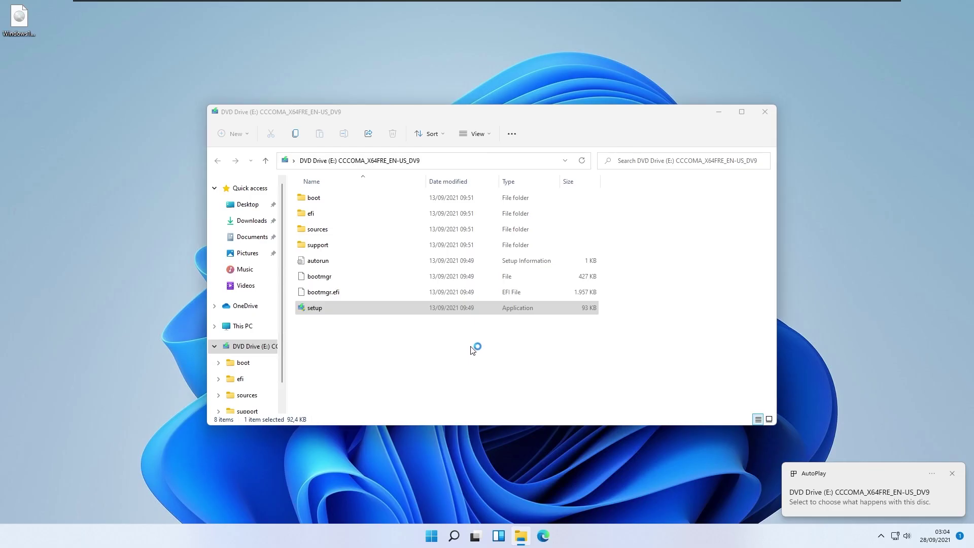
pyautogui.click(766, 112)
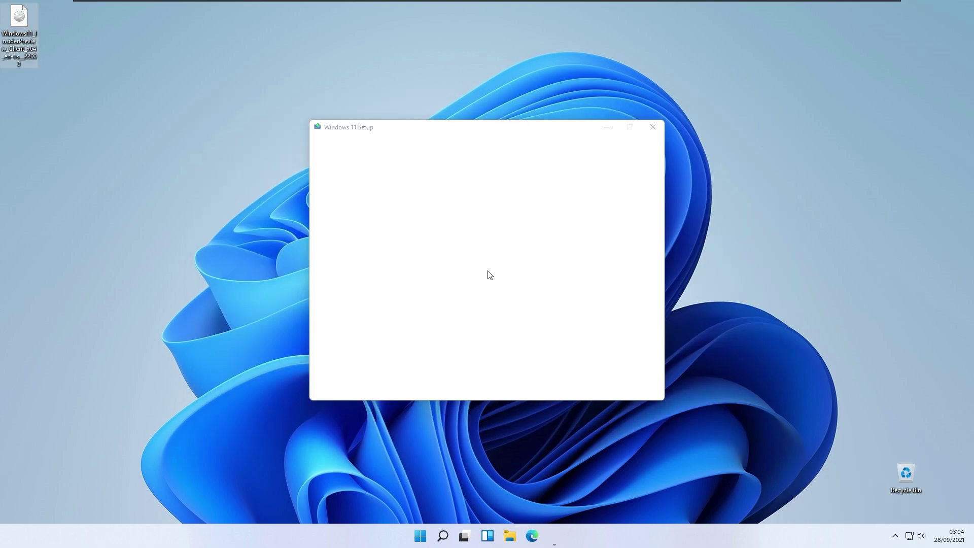
pyautogui.click(621, 386)
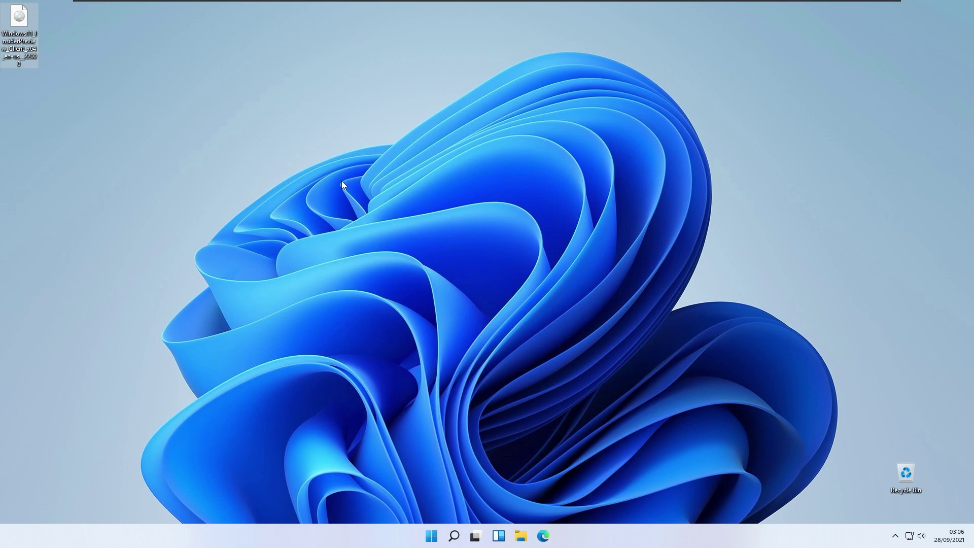
# - In File Explorer's This PC, select Local Disk (C:) and open its more-actions menu
pyautogui.click(521, 535)
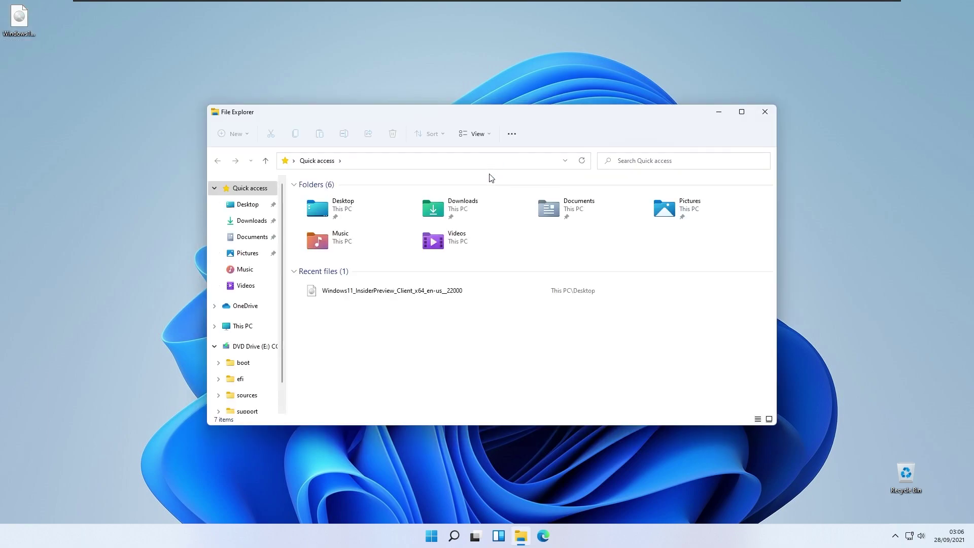
pyautogui.moveTo(478, 122); pyautogui.dragTo(484, 122)
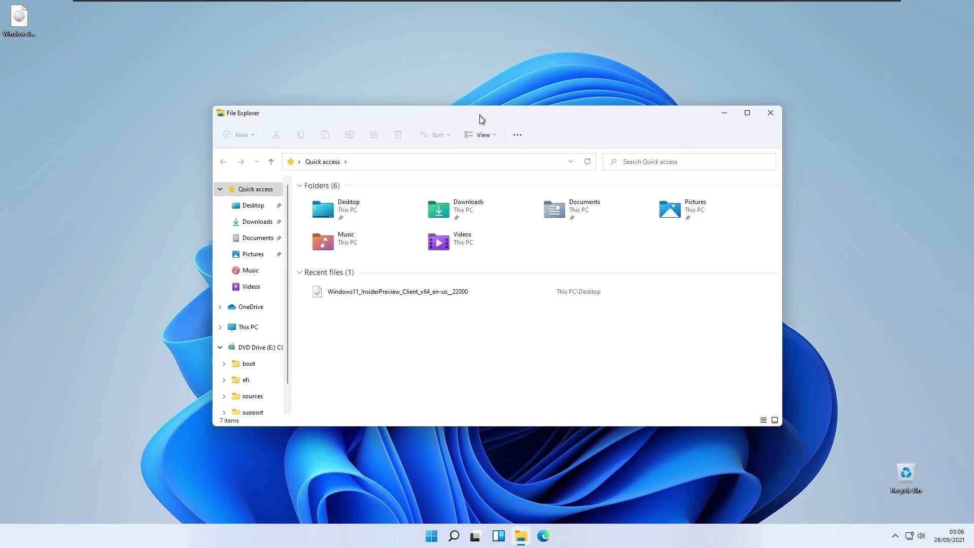
pyautogui.click(254, 327)
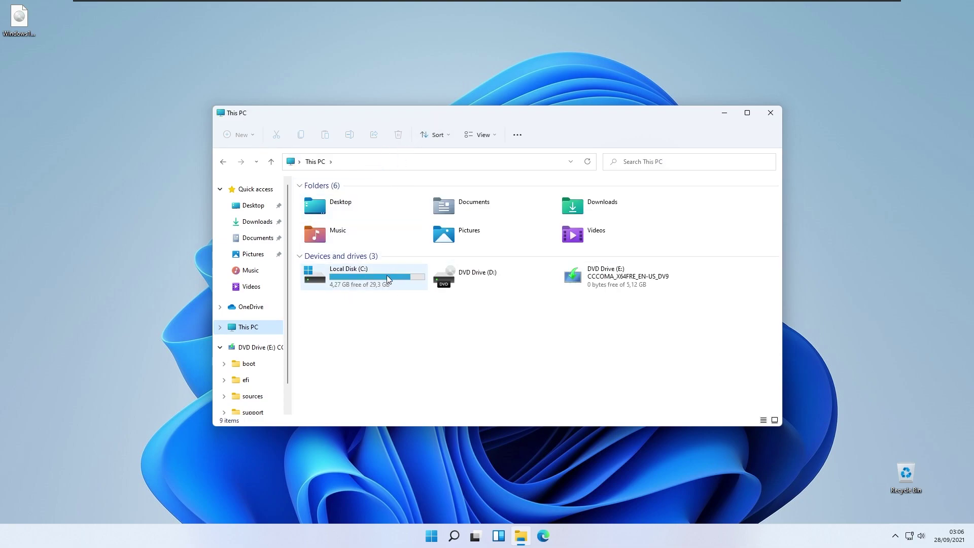
pyautogui.click(387, 275)
pyautogui.click(518, 134)
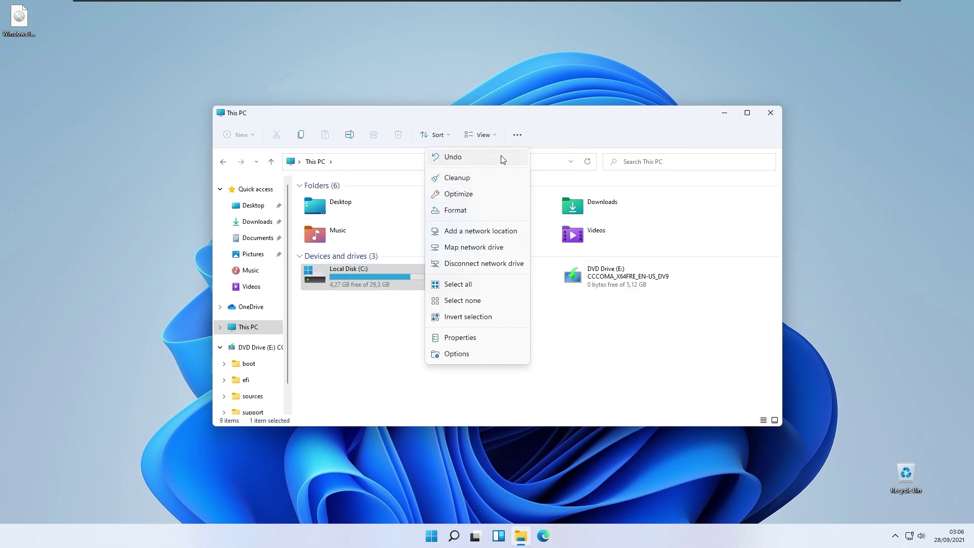
# - Start a Disk Cleanup of drive C: and rescan it to include system files
pyautogui.click(477, 178)
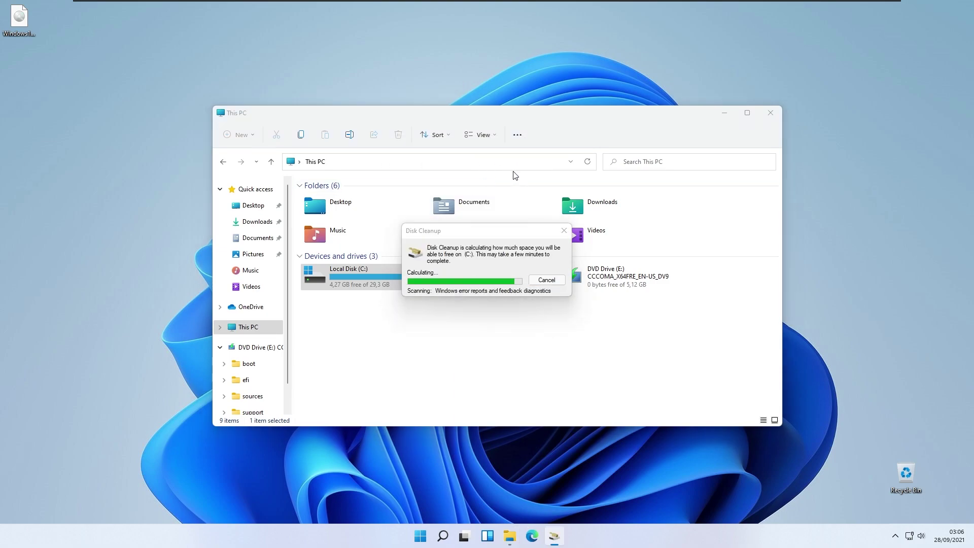
pyautogui.moveTo(238, 132); pyautogui.dragTo(469, 151)
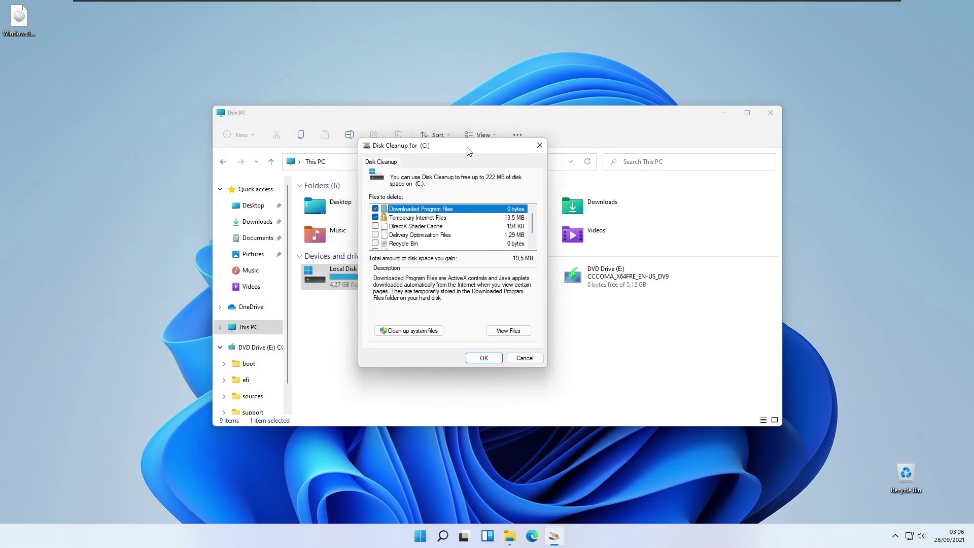
pyautogui.click(410, 331)
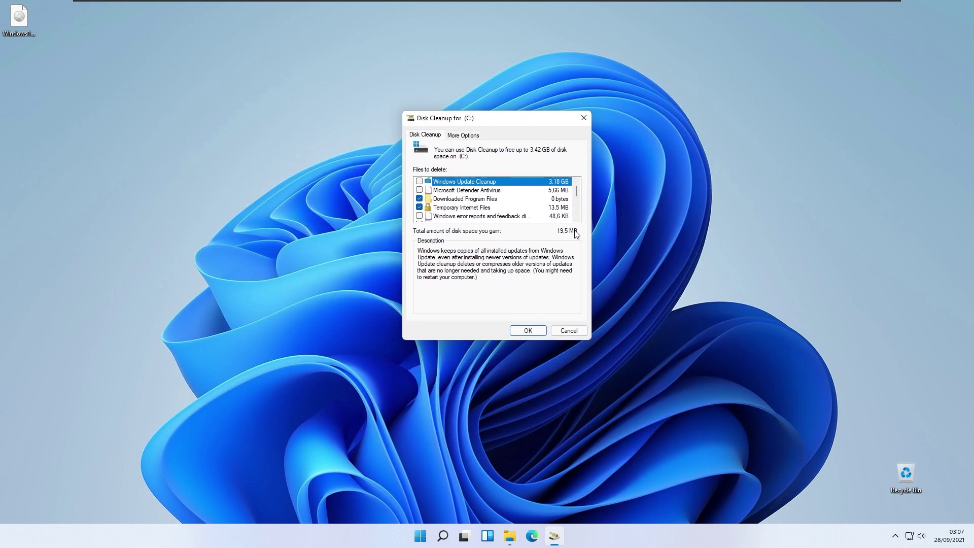
# - Check Windows Update Cleanup, Delivery Optimization Files, Temporary files and Temporary Windows installation files, totalling 3,42 GB
pyautogui.click(420, 181)
pyautogui.scroll(-2, 446, 198)
pyautogui.scroll(1, 434, 195)
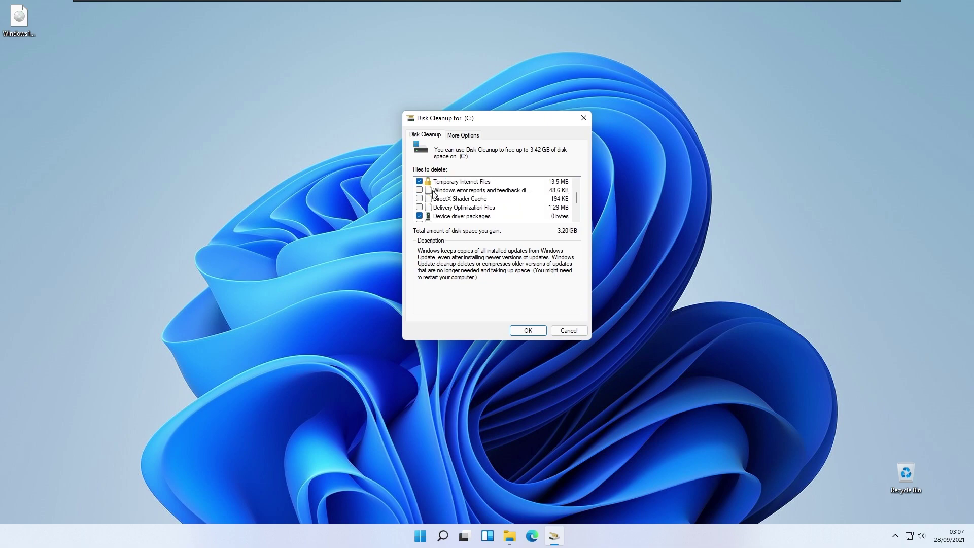
pyautogui.click(419, 207)
pyautogui.scroll(-1, 420, 207)
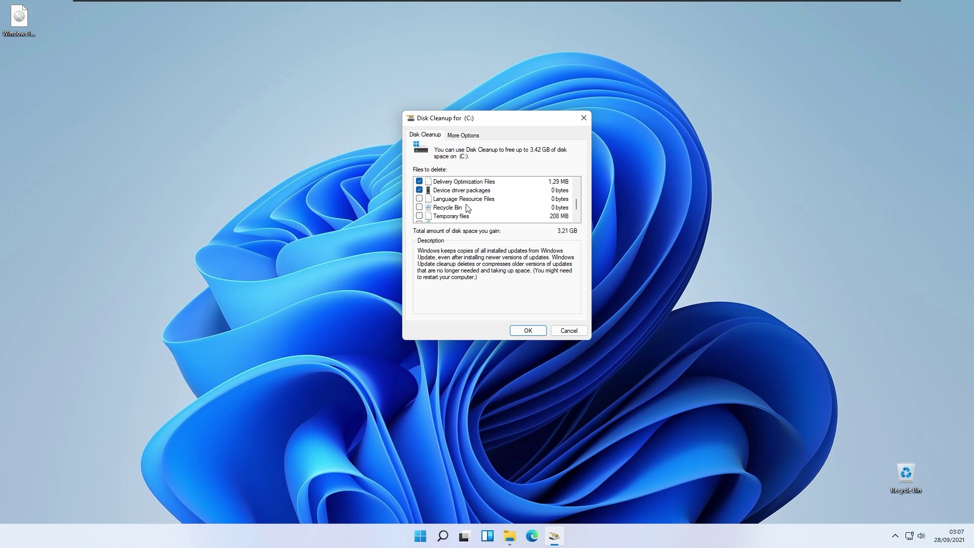
pyautogui.click(419, 216)
pyautogui.scroll(-1, 421, 213)
pyautogui.click(419, 207)
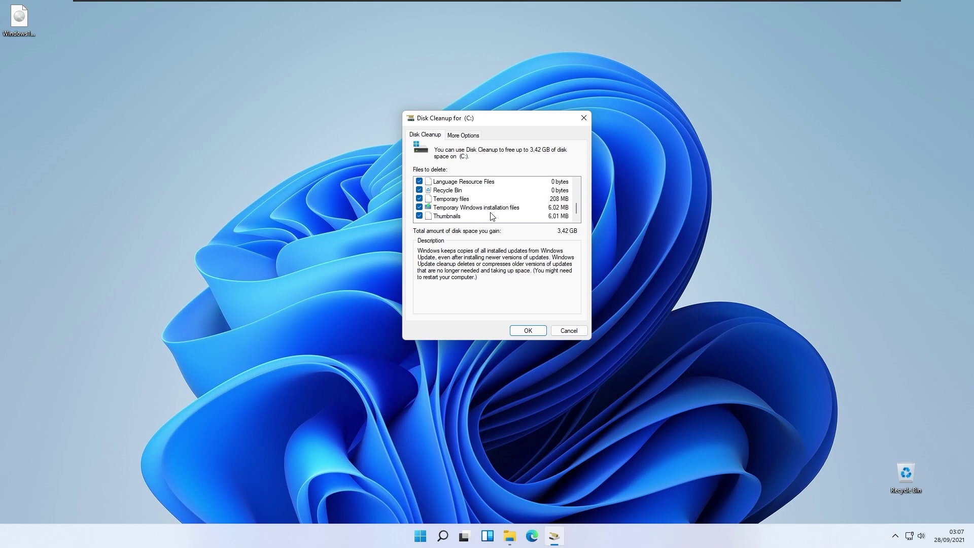
pyautogui.scroll(3, 504, 208)
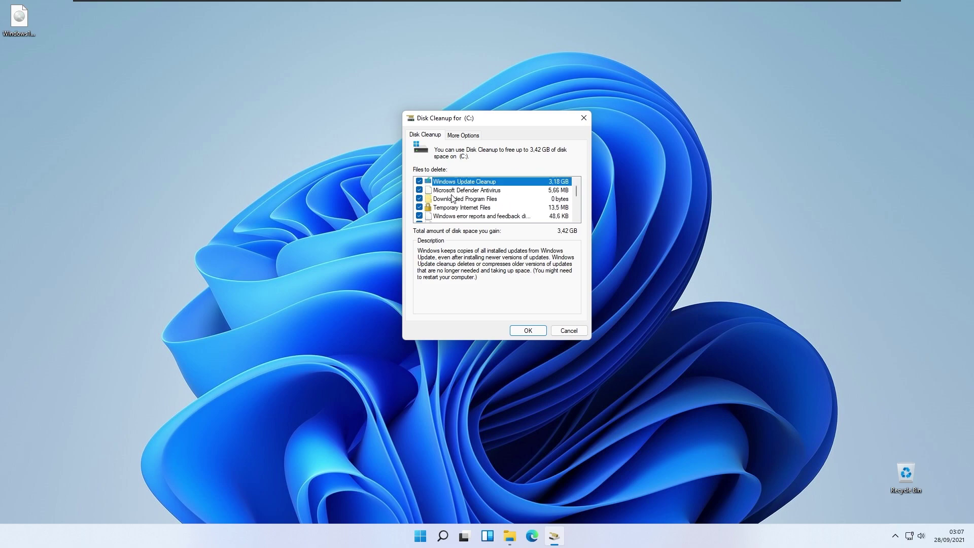
# - Delete all restore points except the most recent one, then return to the files-to-delete list
pyautogui.click(476, 138)
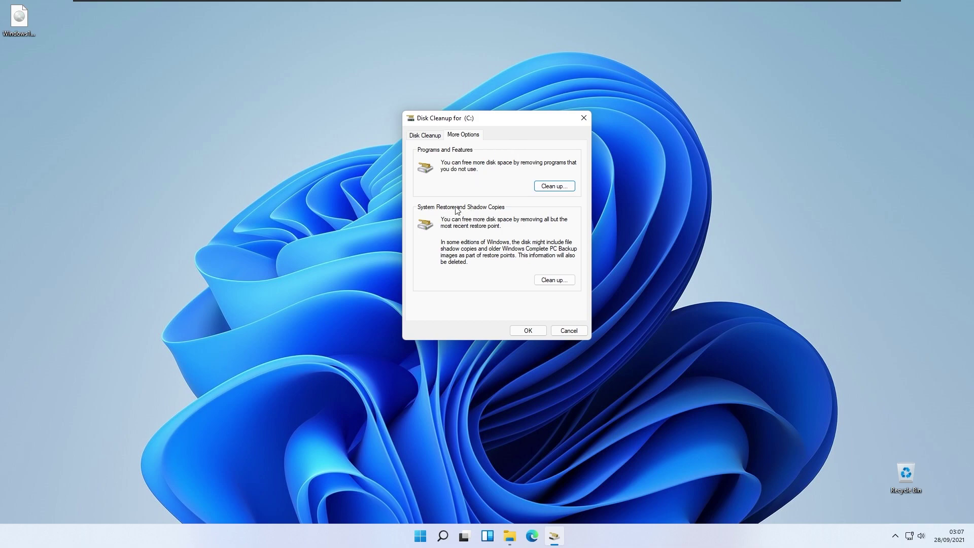
pyautogui.click(555, 280)
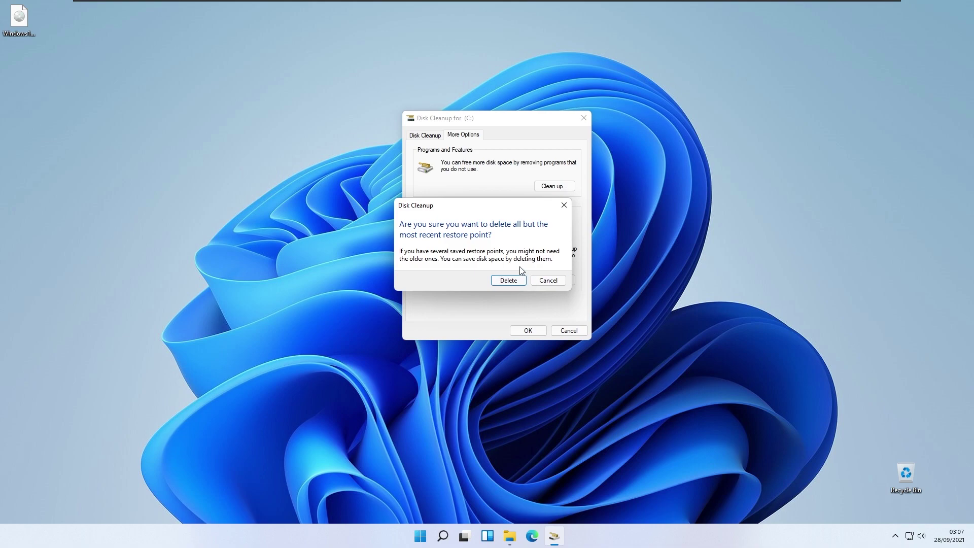
pyautogui.click(509, 280)
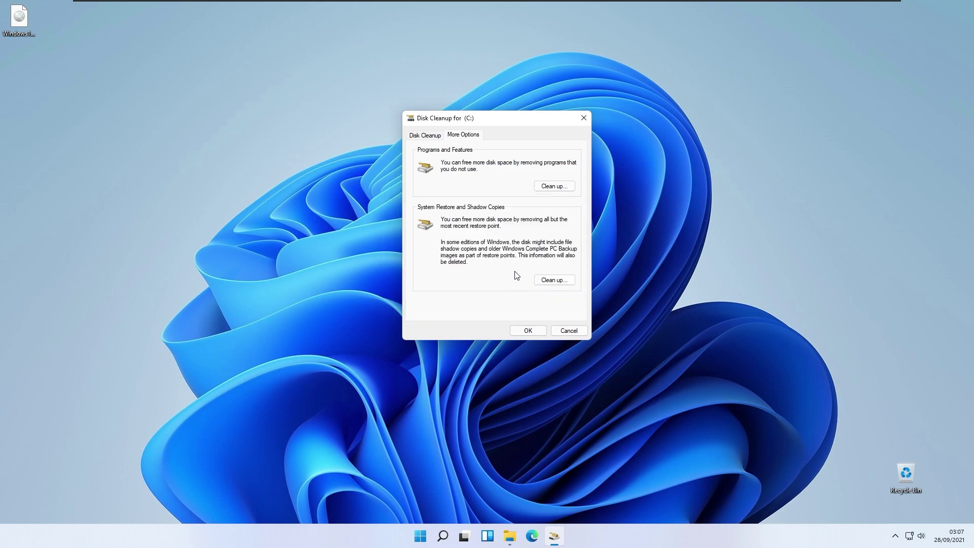
pyautogui.click(425, 135)
# - Delete the 3,42 GB of checked files from C:, led by 3,18 GB of Windows Update Cleanup
pyautogui.click(527, 331)
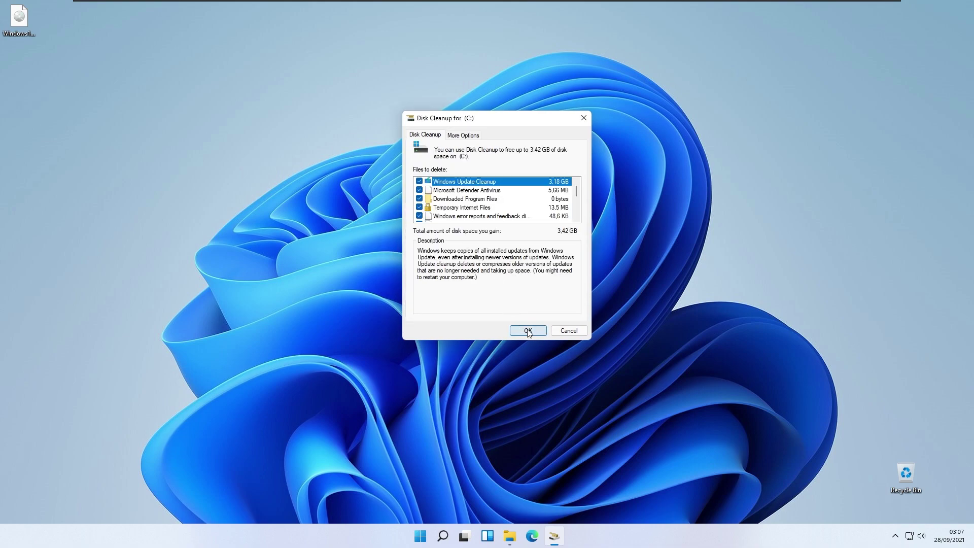